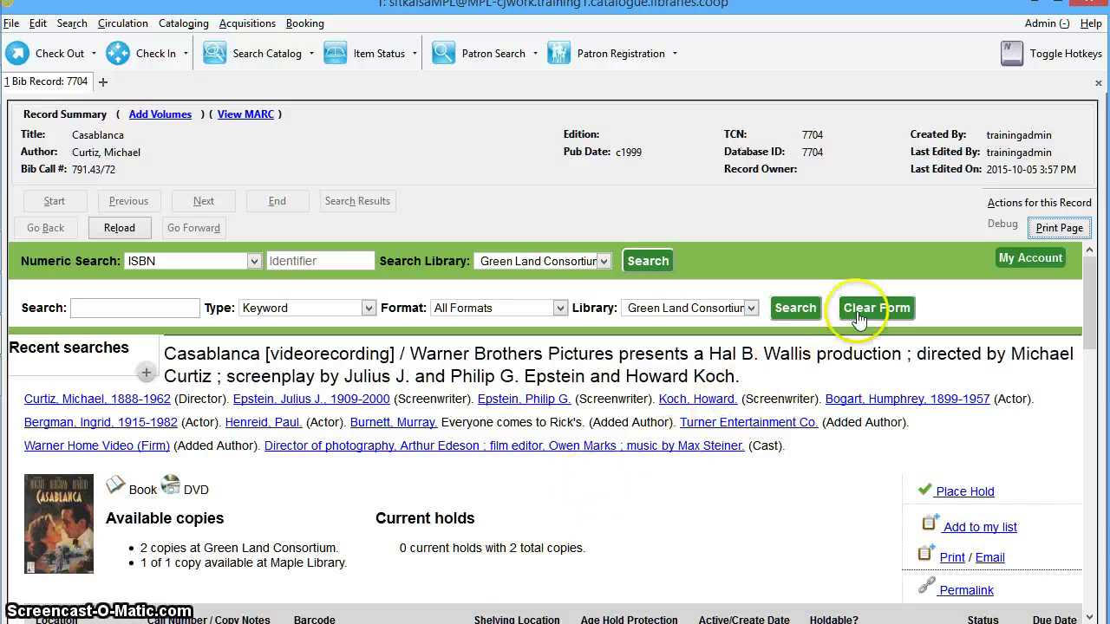
- Open Casablanca bib record 7704 in the MARC editor from Actions for this Record
{"action": "left_click", "coordinate": [1018, 203]}
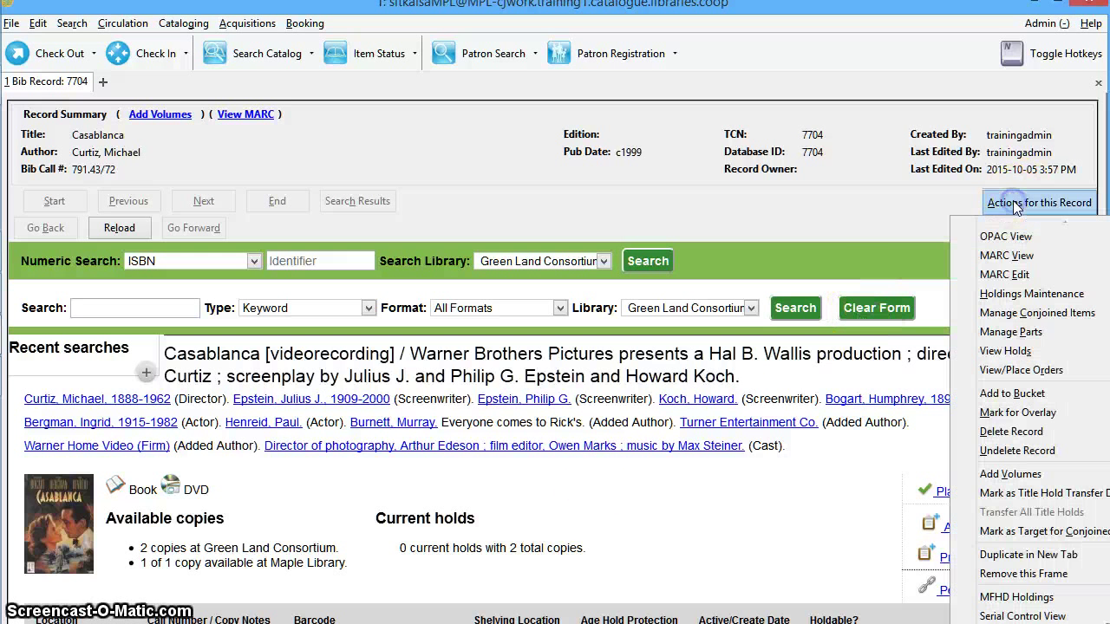
{"action": "left_click", "coordinate": [995, 273]}
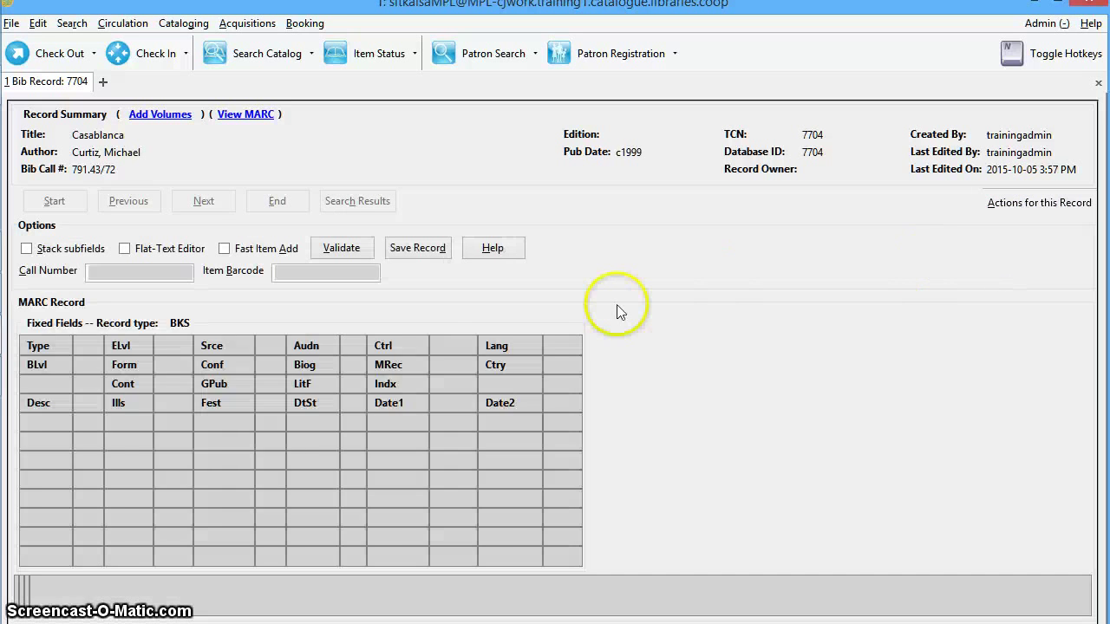
{"action": "scroll", "coordinate": [616, 304], "scroll_direction": "down", "scroll_amount": 3}
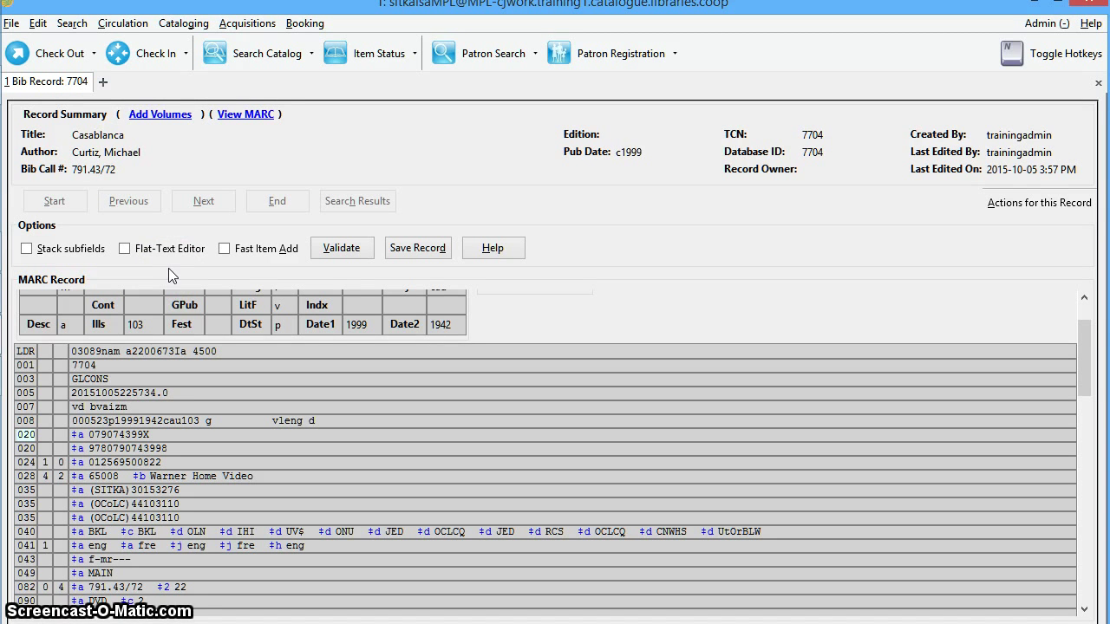
- Switch record 7704 to the Flat-Text Editor and review its 007, 008, 003 and 005 lines
{"action": "left_click", "coordinate": [161, 249]}
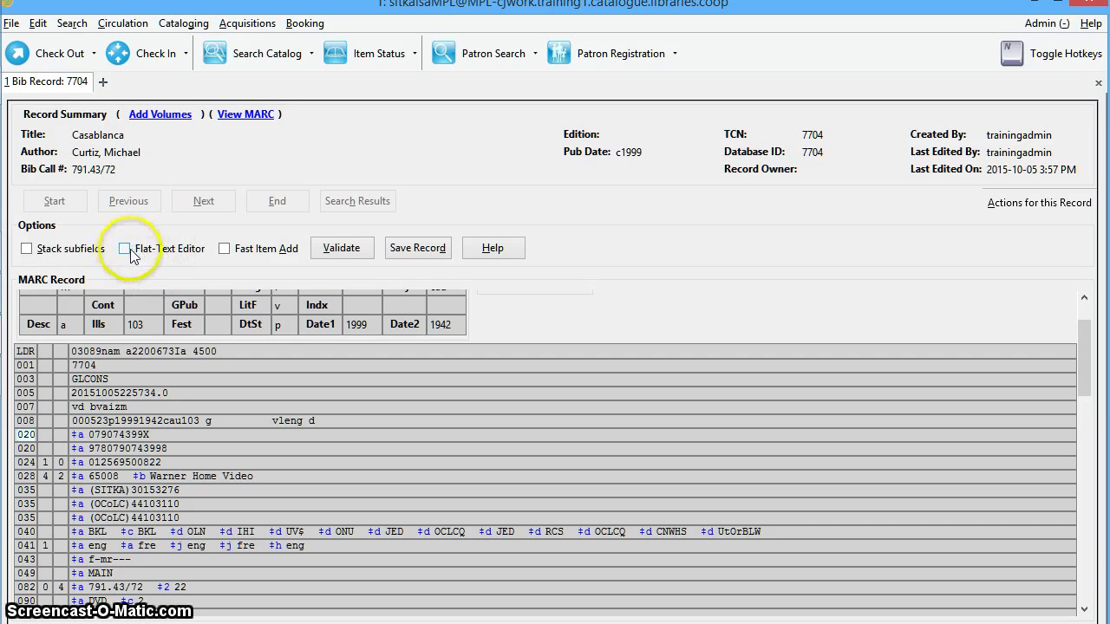
{"action": "left_click", "coordinate": [124, 249]}
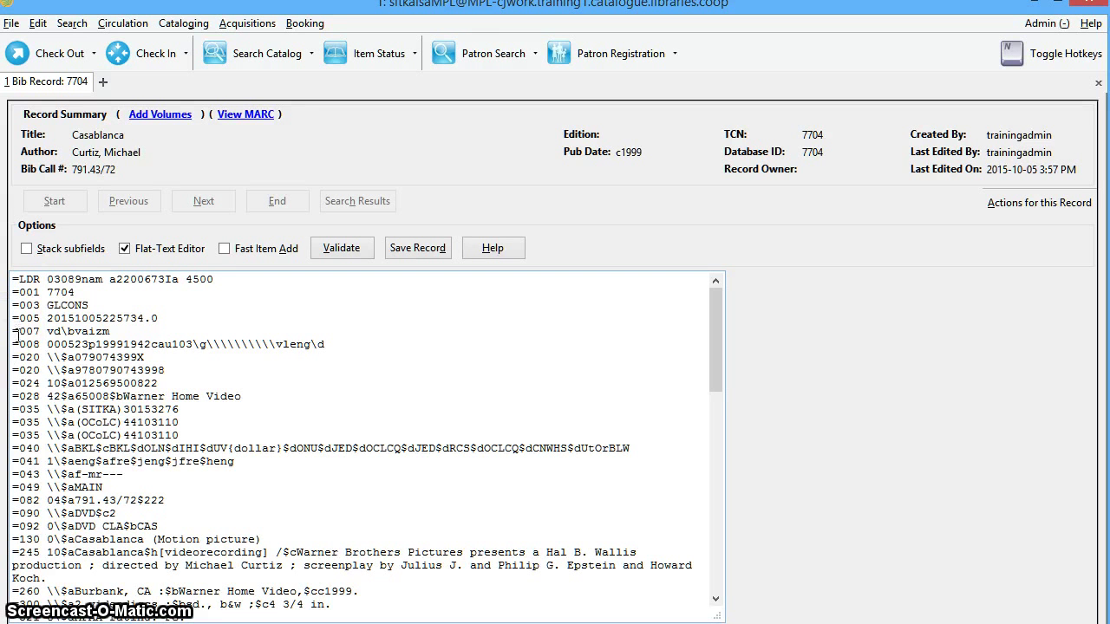
{"action": "left_click", "coordinate": [40, 331]}
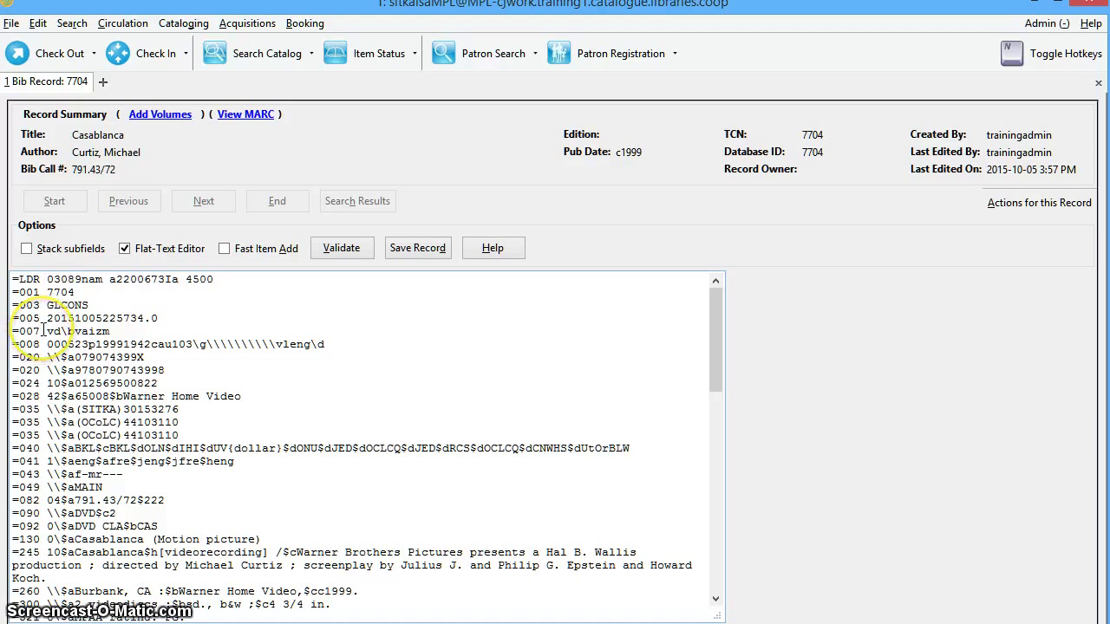
{"action": "left_click", "coordinate": [93, 332]}
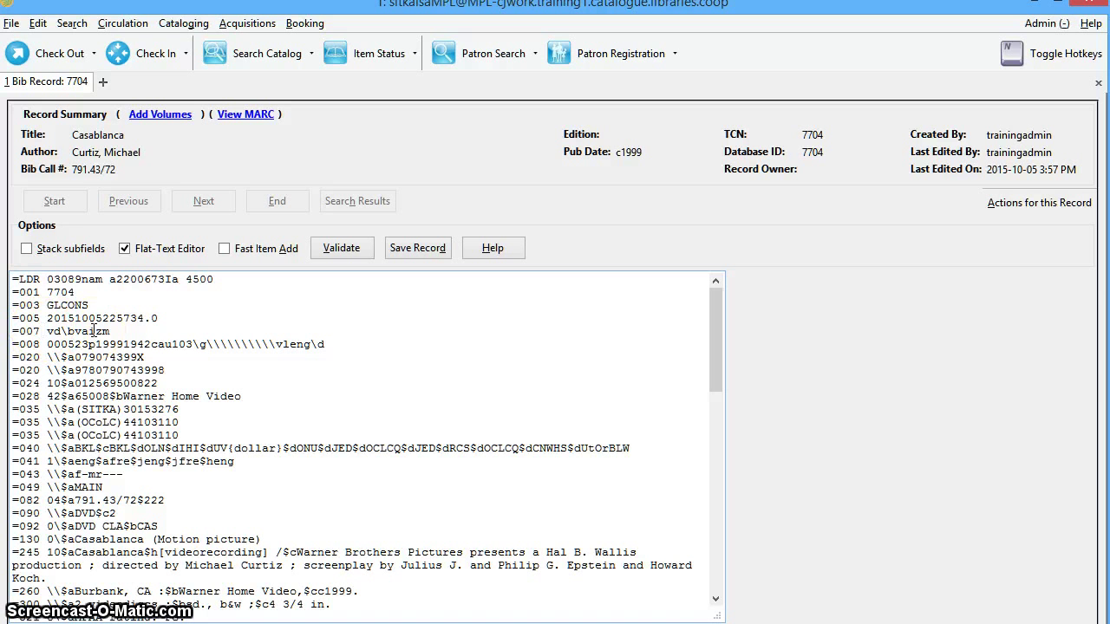
{"action": "left_click", "coordinate": [73, 338]}
{"action": "left_click", "coordinate": [80, 344]}
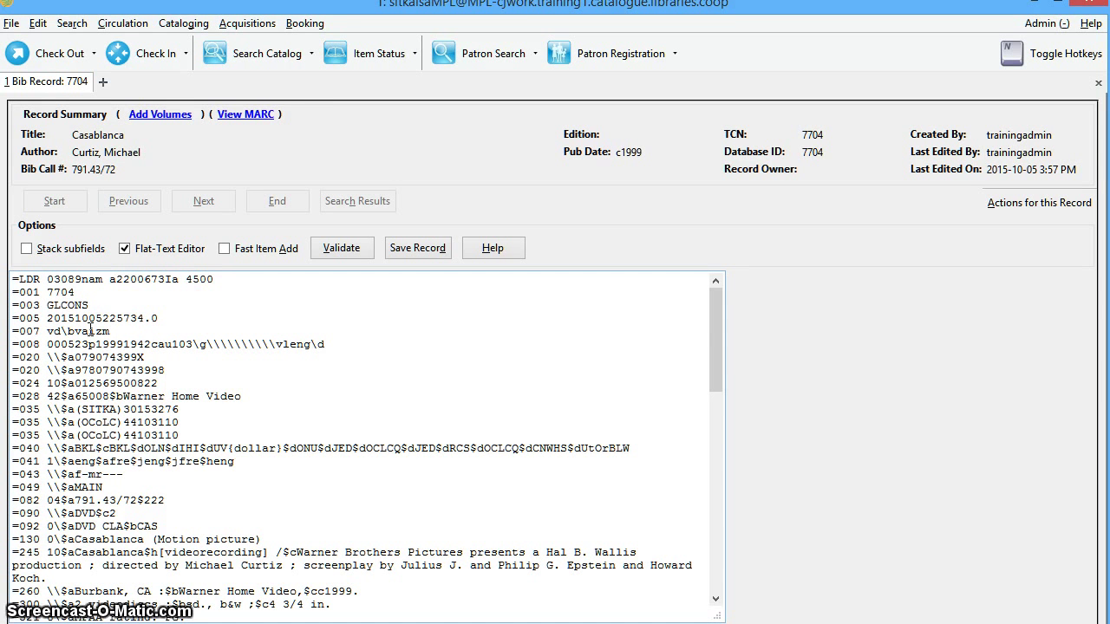
{"action": "left_click", "coordinate": [123, 302]}
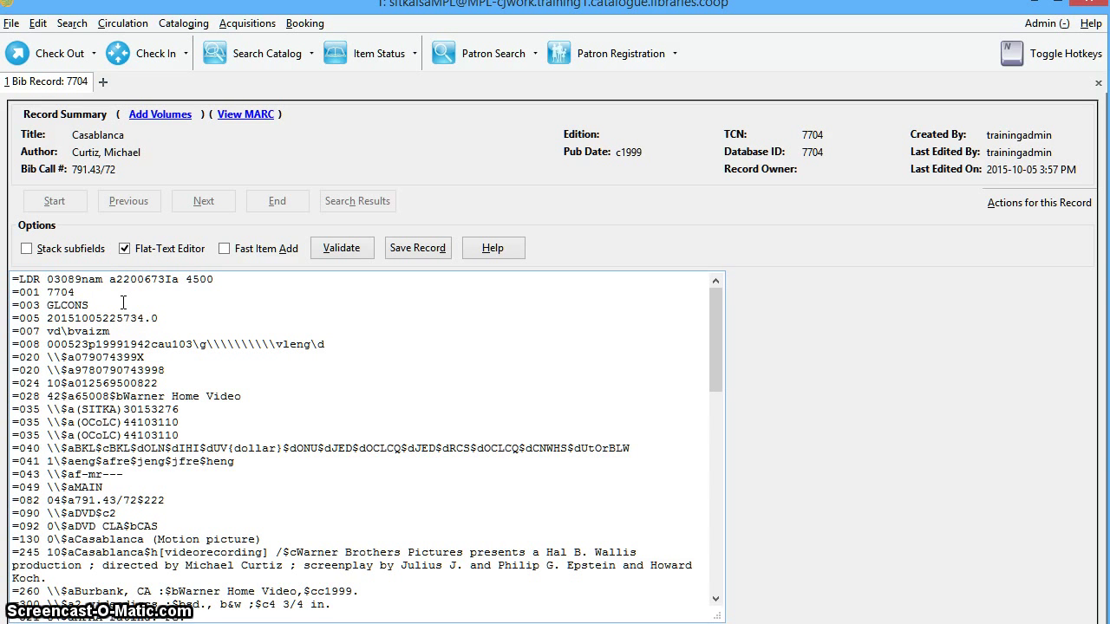
{"action": "left_click", "coordinate": [148, 313]}
- Return to the grid editor and select the 007 field reading 'vd bvaizm'
{"action": "left_click", "coordinate": [124, 248]}
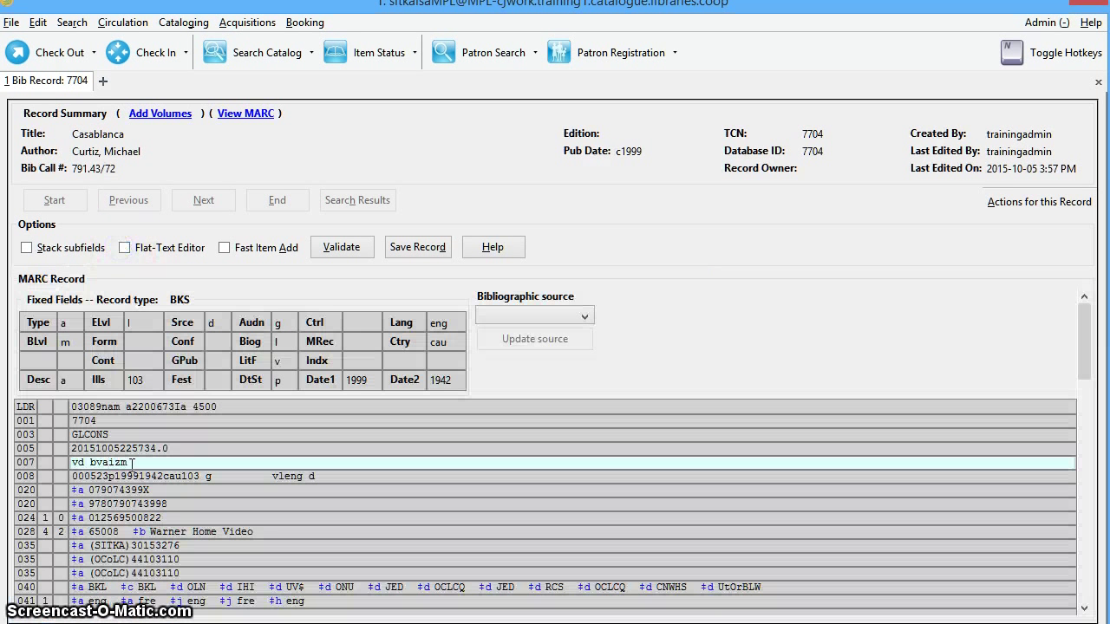
{"action": "left_click", "coordinate": [118, 464]}
{"action": "left_click", "coordinate": [88, 460]}
{"action": "left_click", "coordinate": [97, 462]}
- View the 007 row's options menu, then dismiss it without changes
{"action": "mouse_move", "coordinate": [36, 468]}
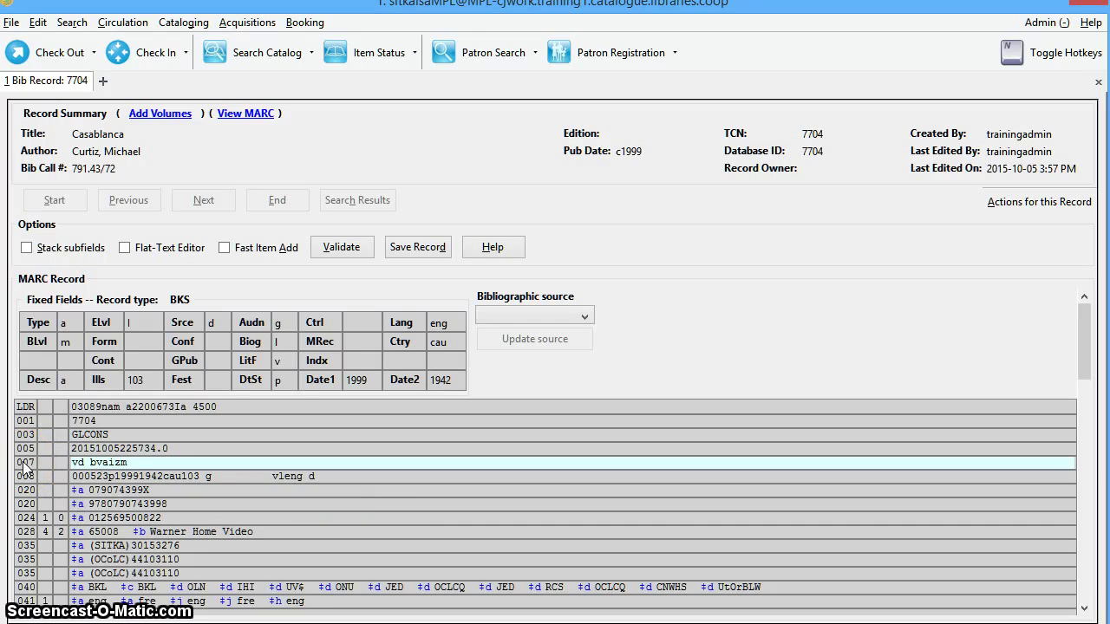
{"action": "right_click", "coordinate": [24, 466]}
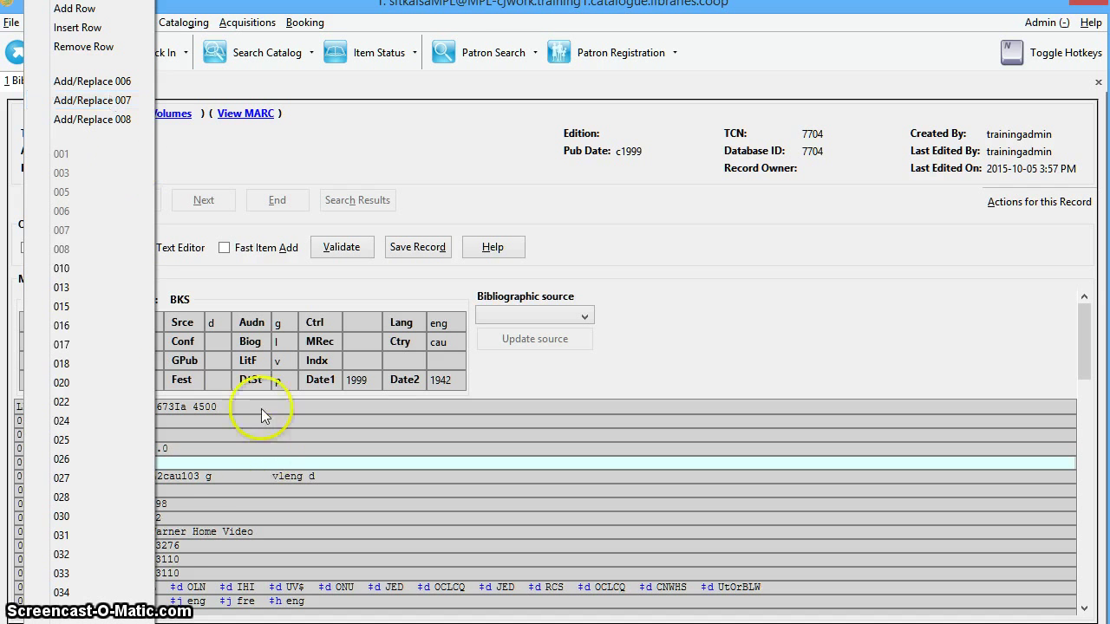
{"action": "left_click", "coordinate": [223, 460]}
{"action": "left_click", "coordinate": [104, 462]}
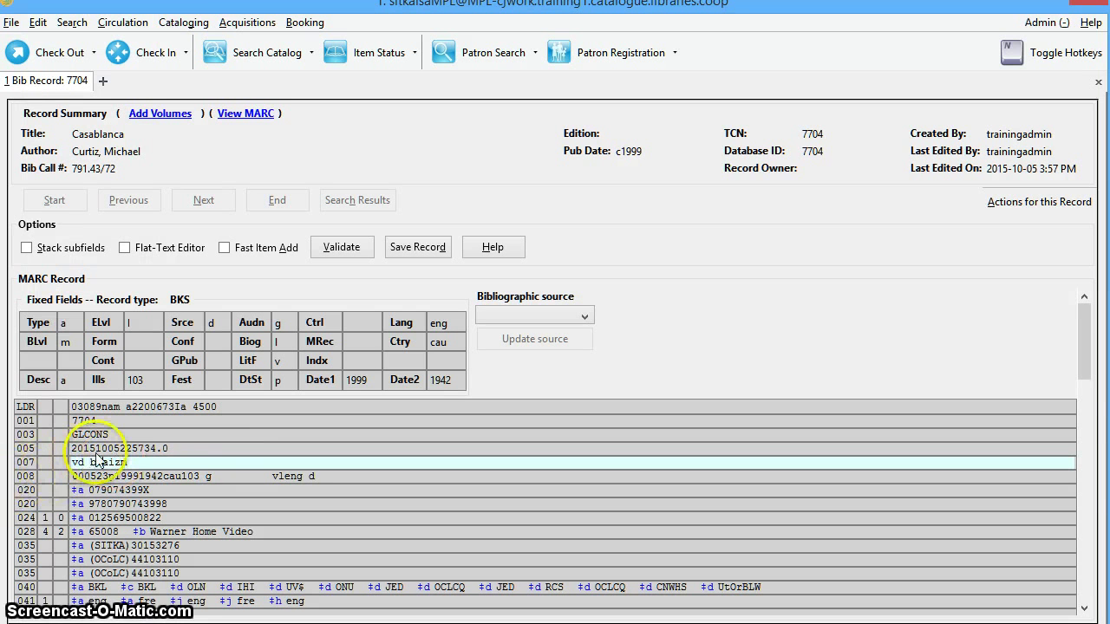
- Check the 007 field's Physical Characteristics Wizard option and close the menu unchanged
{"action": "right_click", "coordinate": [24, 462]}
{"action": "right_click", "coordinate": [173, 463]}
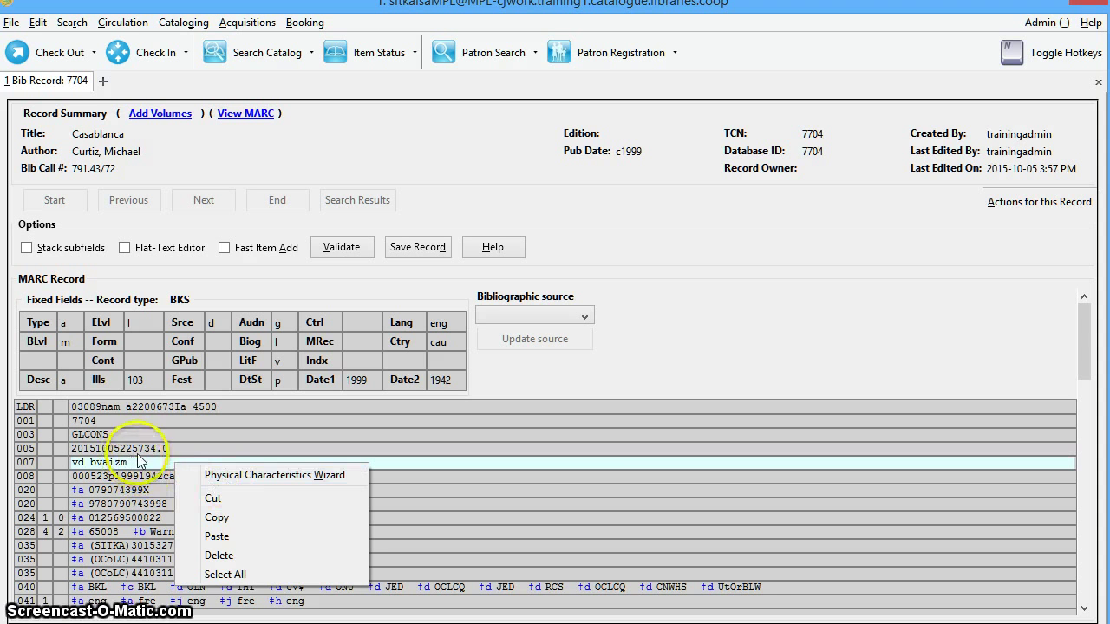
{"action": "left_click", "coordinate": [154, 542]}
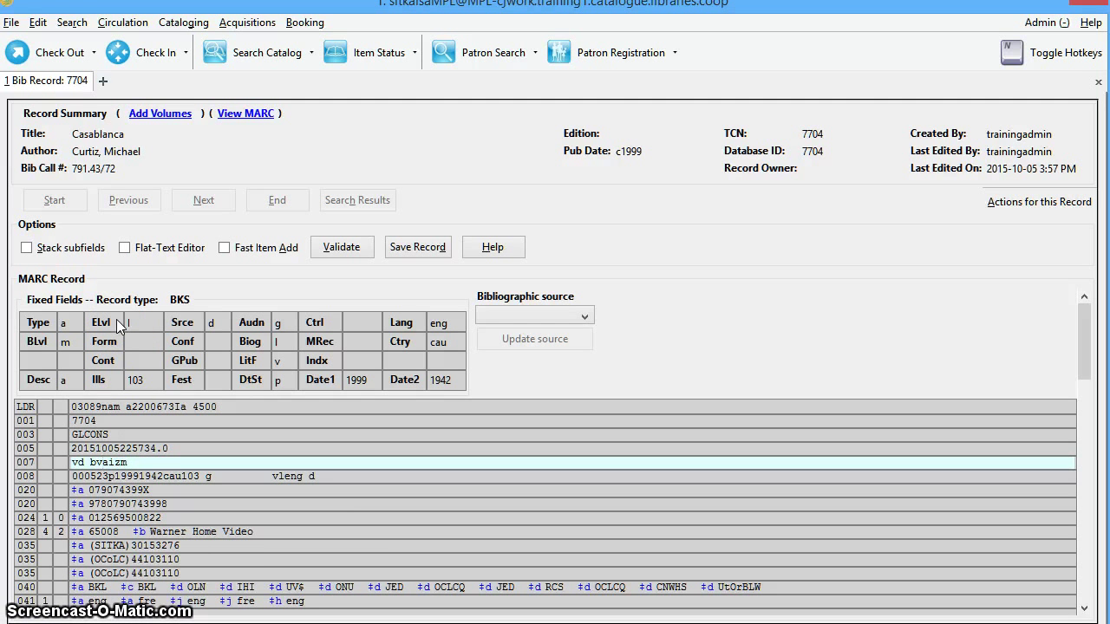
{"action": "left_click", "coordinate": [73, 323]}
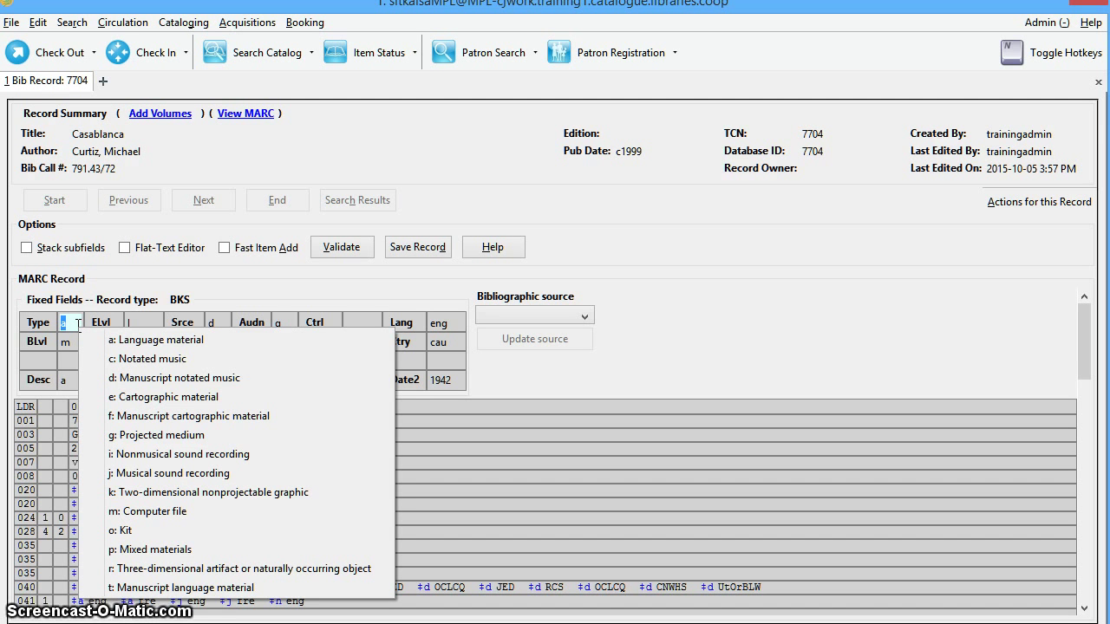
{"action": "left_click", "coordinate": [197, 275]}
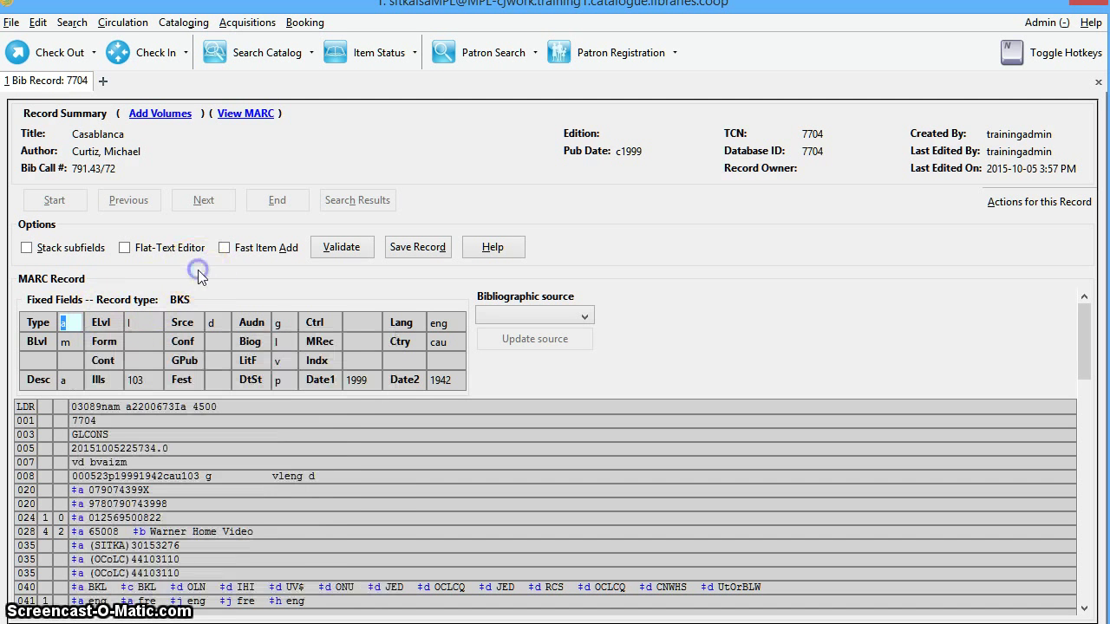
{"action": "right_click", "coordinate": [210, 341]}
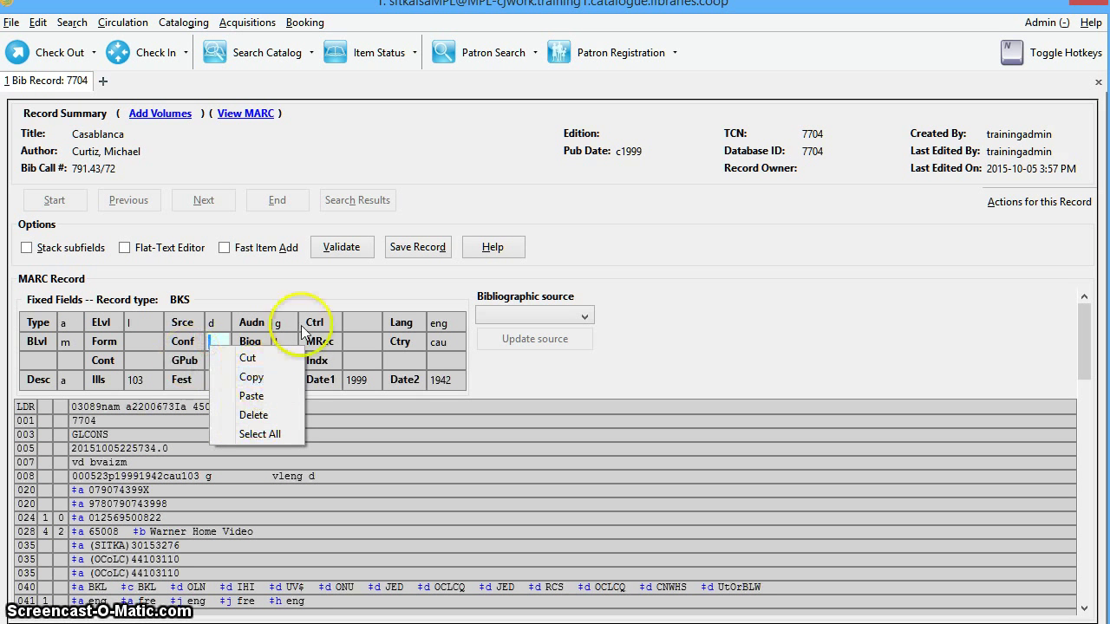
{"action": "left_click", "coordinate": [243, 275]}
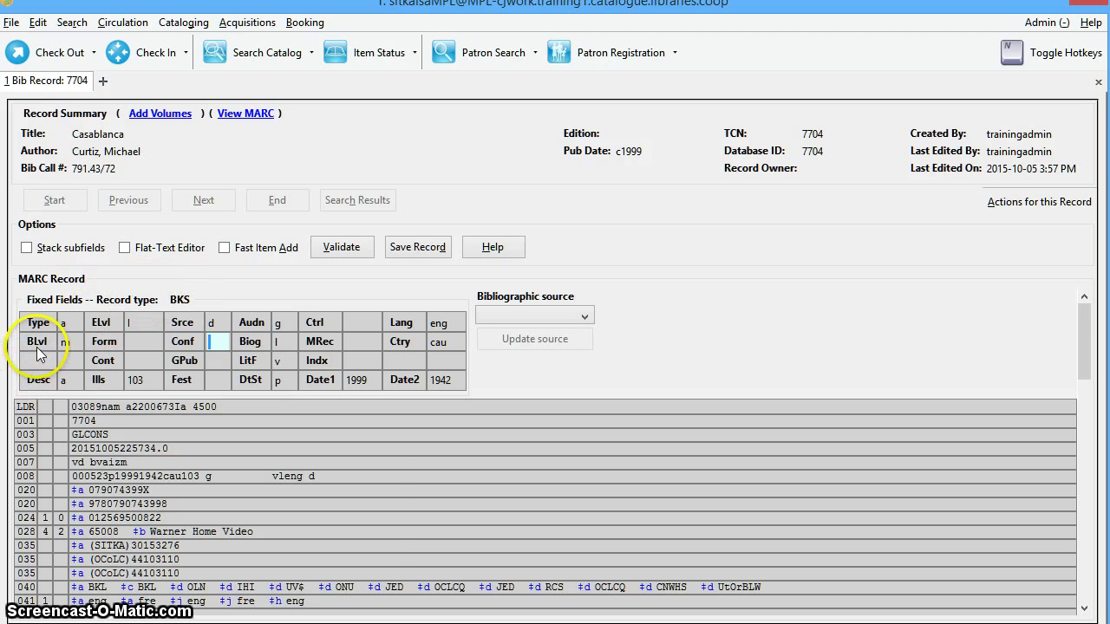
{"action": "left_click", "coordinate": [78, 321]}
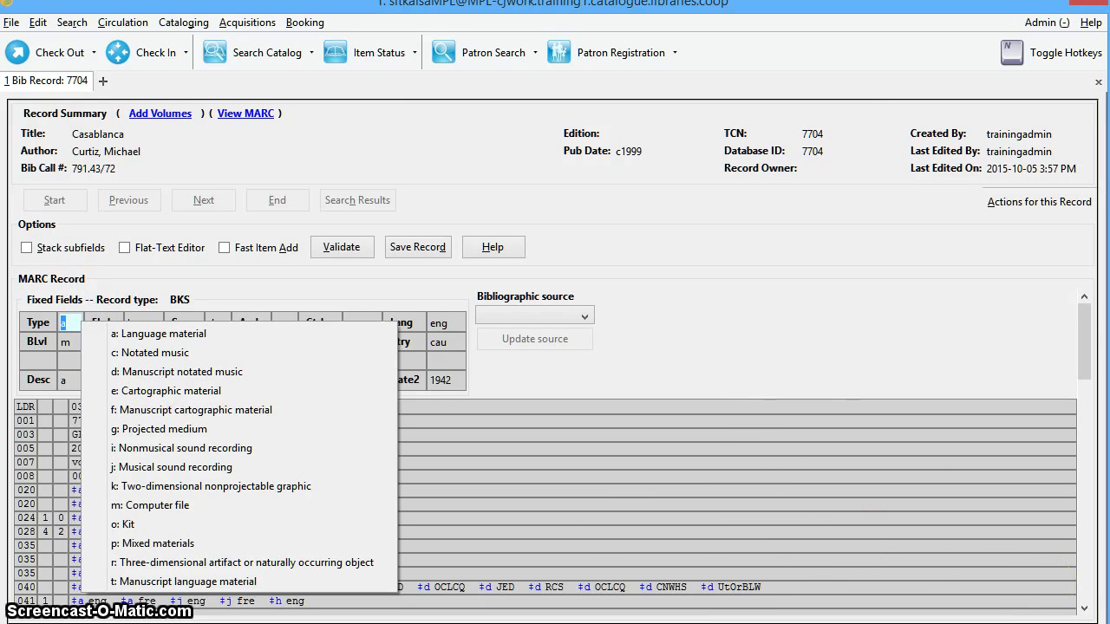
- Change the Type fixed field from a to 'g: Projected medium', making the record VIS
{"action": "left_click", "coordinate": [648, 342]}
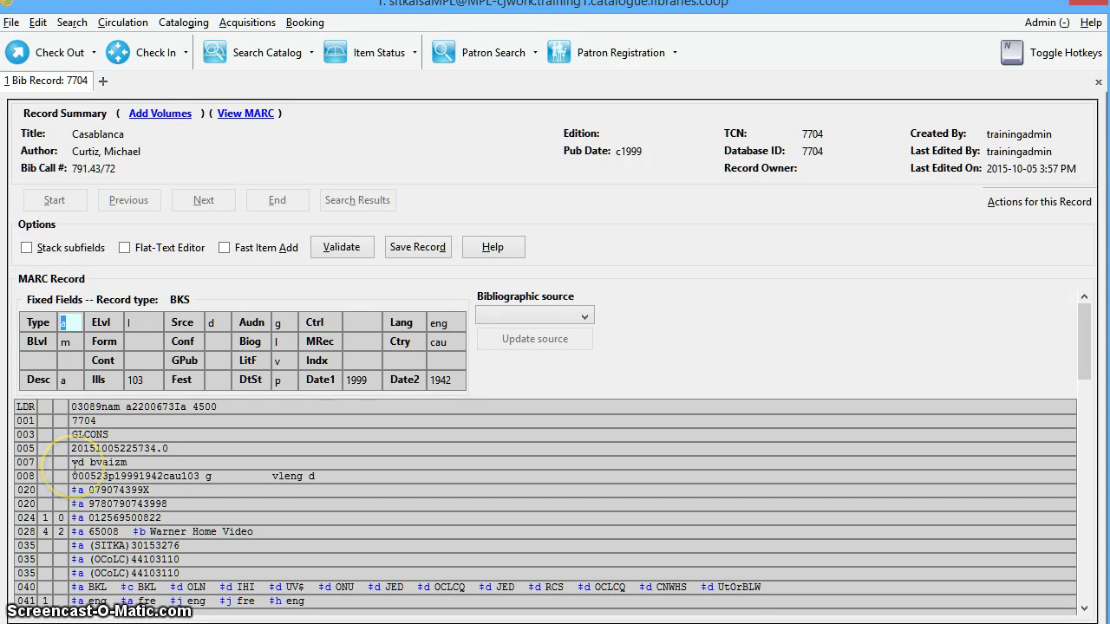
{"action": "left_click", "coordinate": [80, 462]}
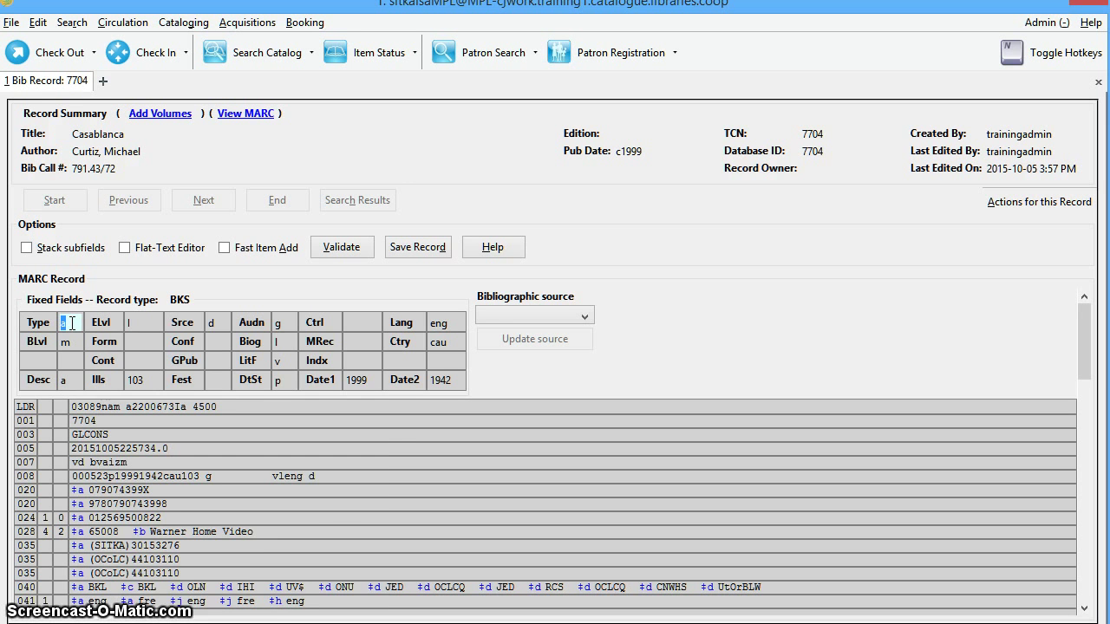
{"action": "right_click", "coordinate": [72, 323]}
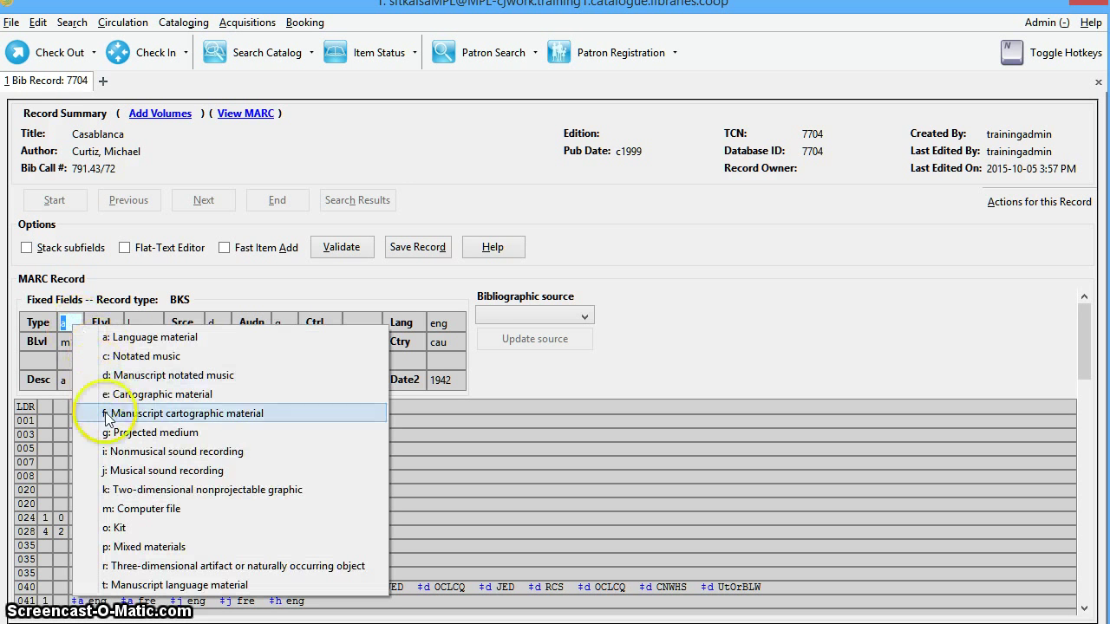
{"action": "left_click", "coordinate": [124, 439]}
{"action": "left_click", "coordinate": [126, 440]}
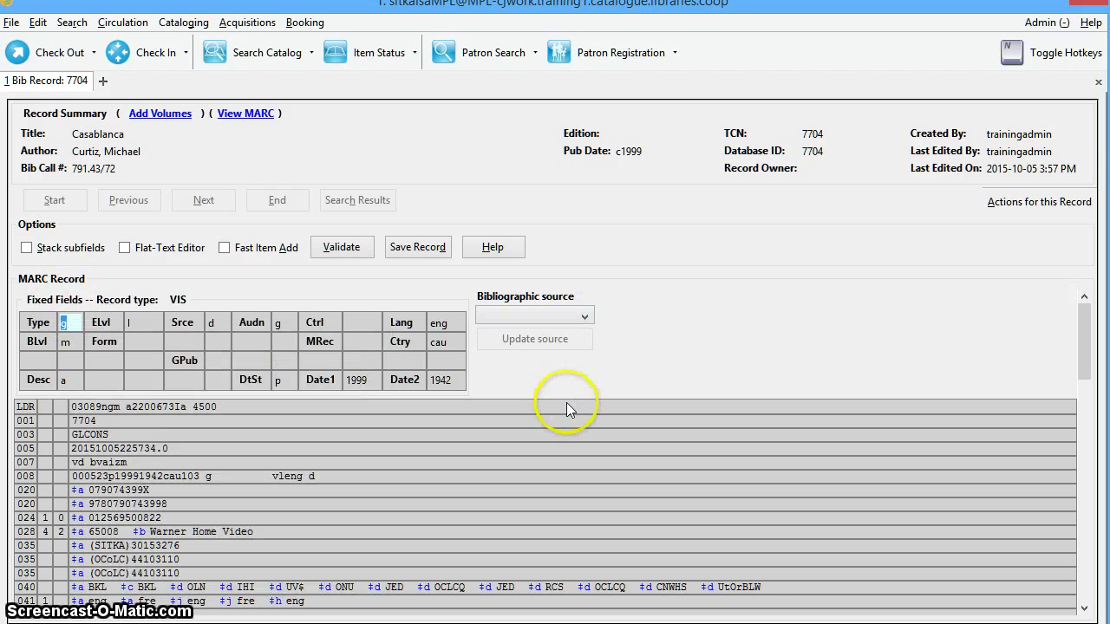
- Save record 7704 so its leader reads 03089ngm with record type VIS
{"action": "scroll", "coordinate": [574, 405], "scroll_direction": "down", "scroll_amount": 1}
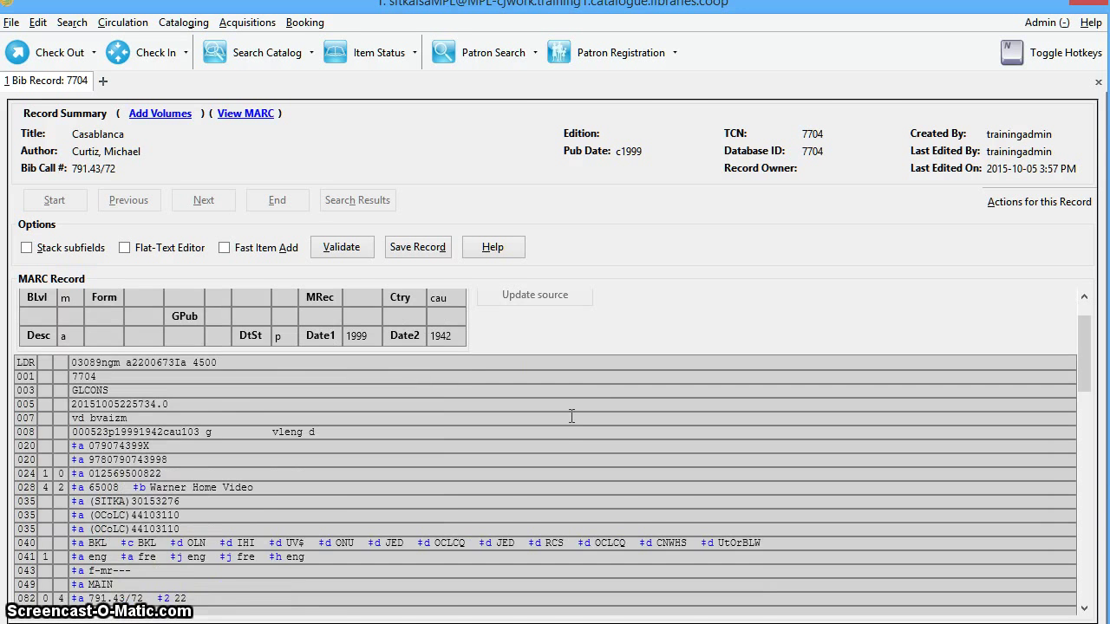
{"action": "scroll", "coordinate": [567, 413], "scroll_direction": "up", "scroll_amount": 1}
{"action": "left_click", "coordinate": [434, 259]}
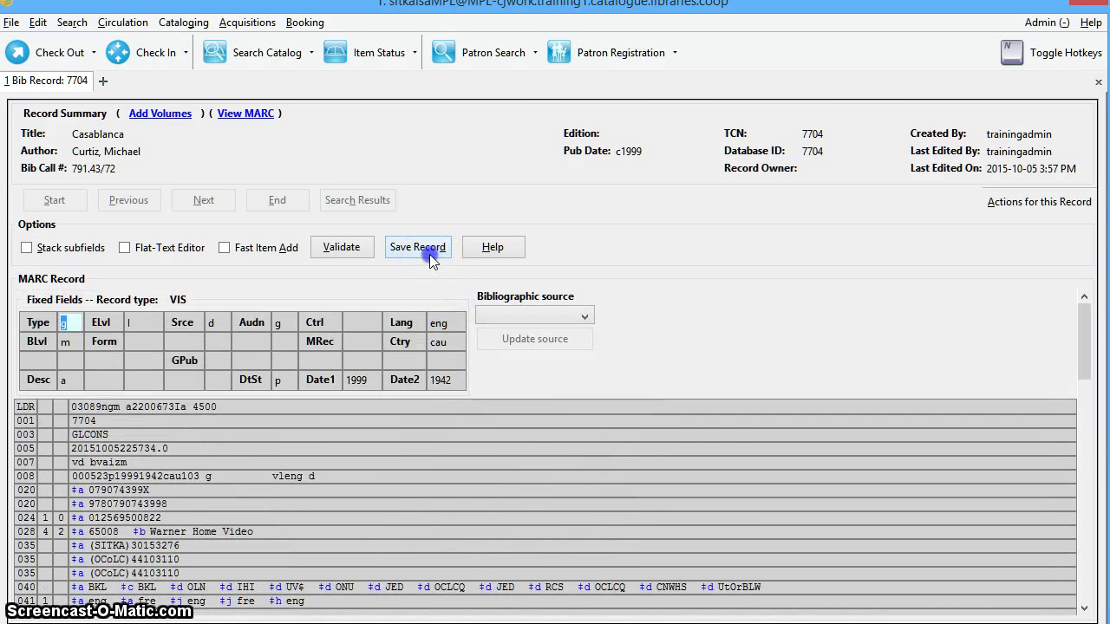